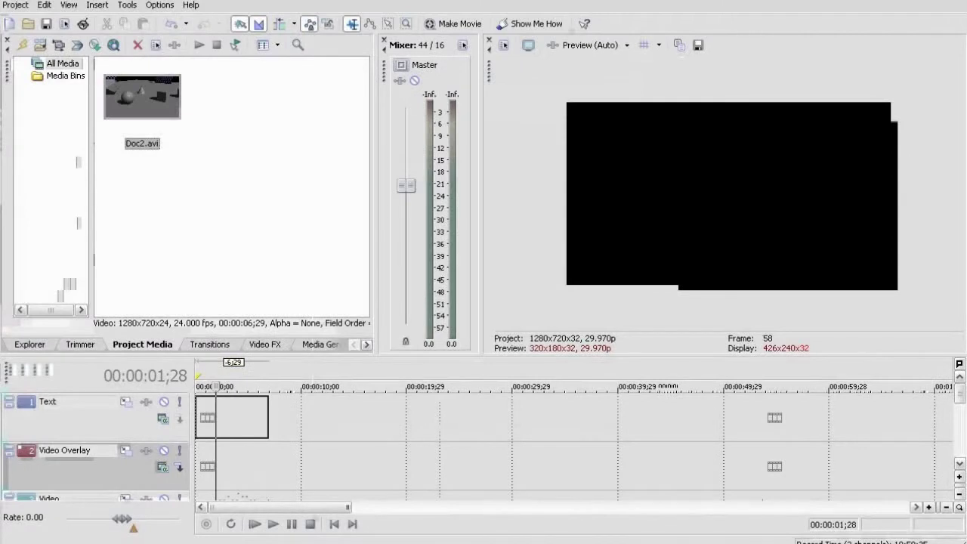
Add Doc2.avi to the timeline, move it to the Video Overlay track, and start importing media
{"action": "left_click_drag", "start_coordinate": [210, 416], "coordinate": [259, 415]}
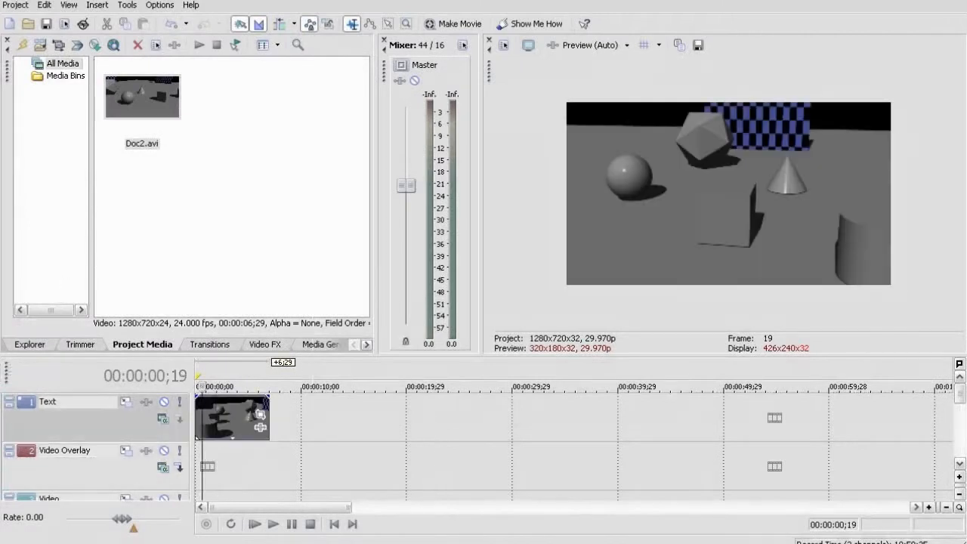
{"action": "left_click", "coordinate": [246, 453]}
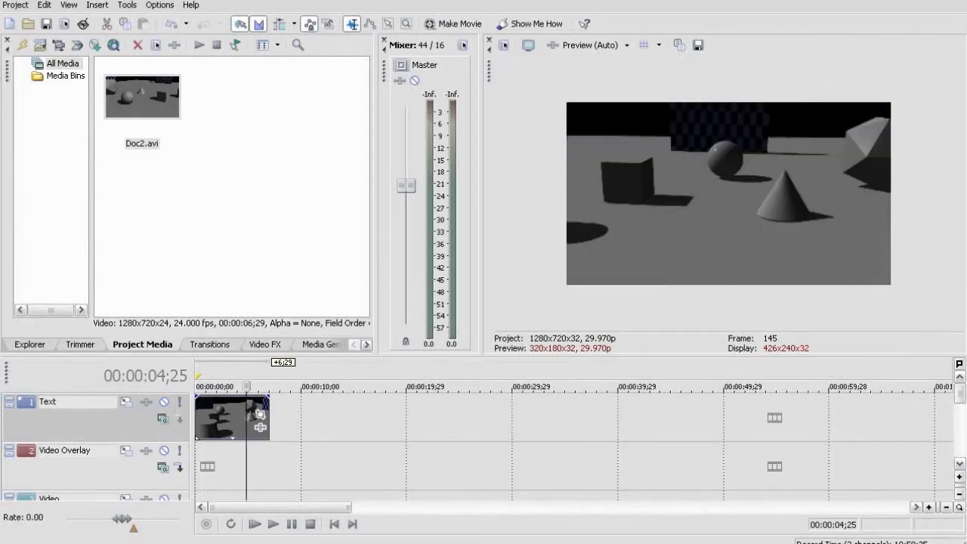
{"action": "left_click_drag", "start_coordinate": [259, 414], "coordinate": [259, 463]}
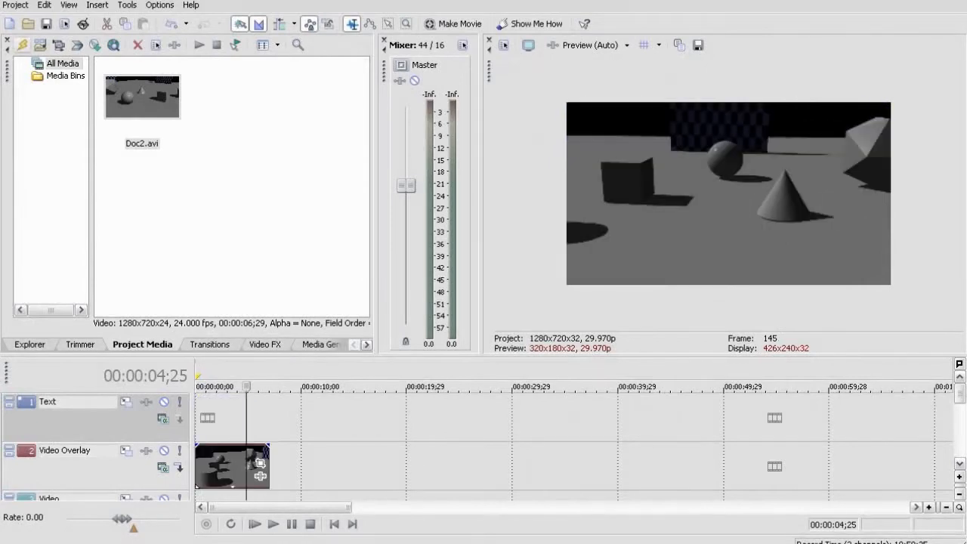
{"action": "left_click", "coordinate": [22, 45]}
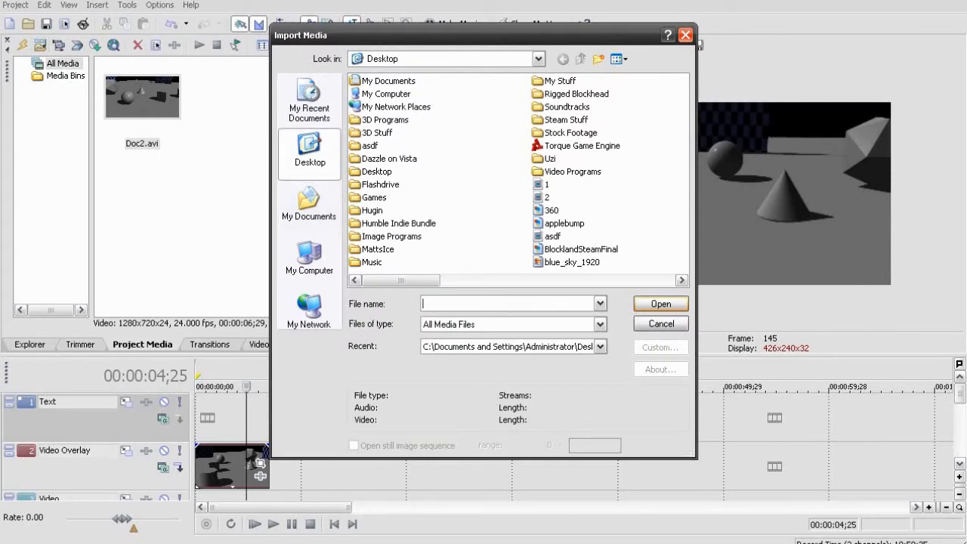
Import Water Drops 720.png from the My Stuff folder into the project media
{"action": "double_click", "coordinate": [559, 81]}
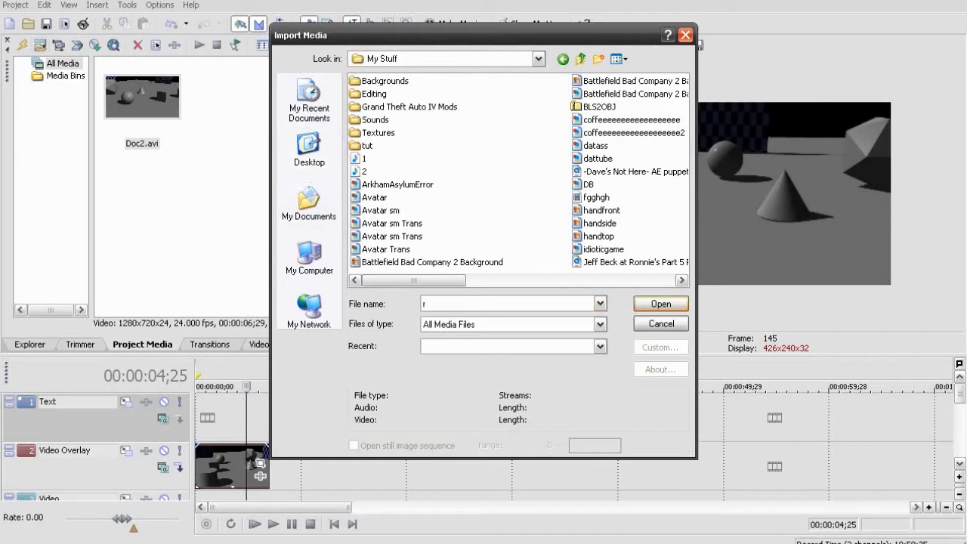
{"action": "key", "text": "shift+Tab"}
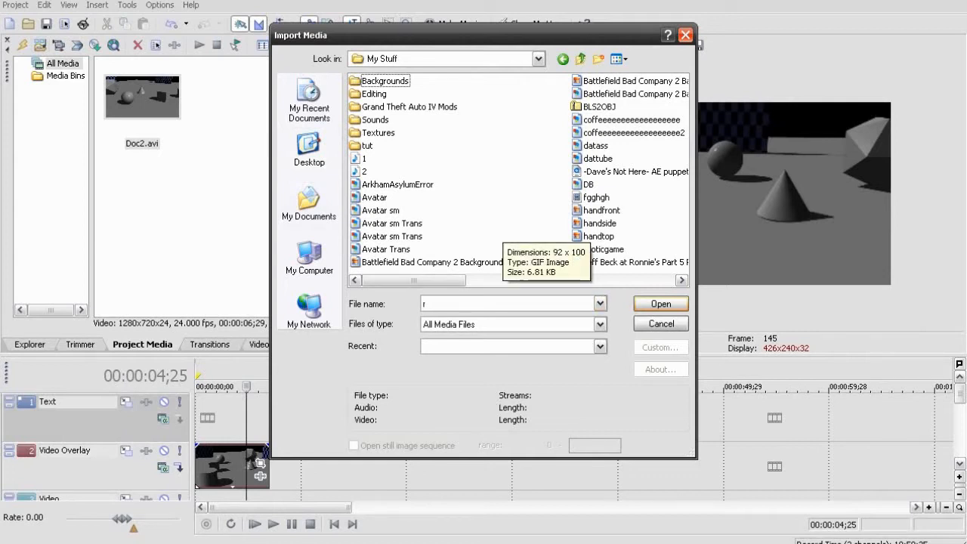
{"action": "key", "text": "Tab"}
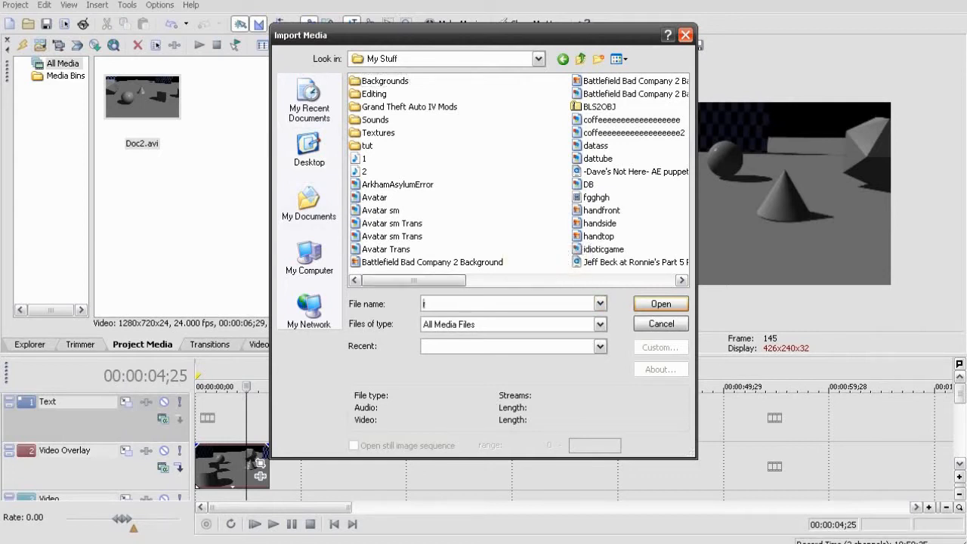
{"action": "scroll", "coordinate": [518, 170], "scroll_direction": "down", "scroll_amount": 1}
{"action": "scroll", "coordinate": [518, 171], "scroll_direction": "right", "scroll_amount": 1}
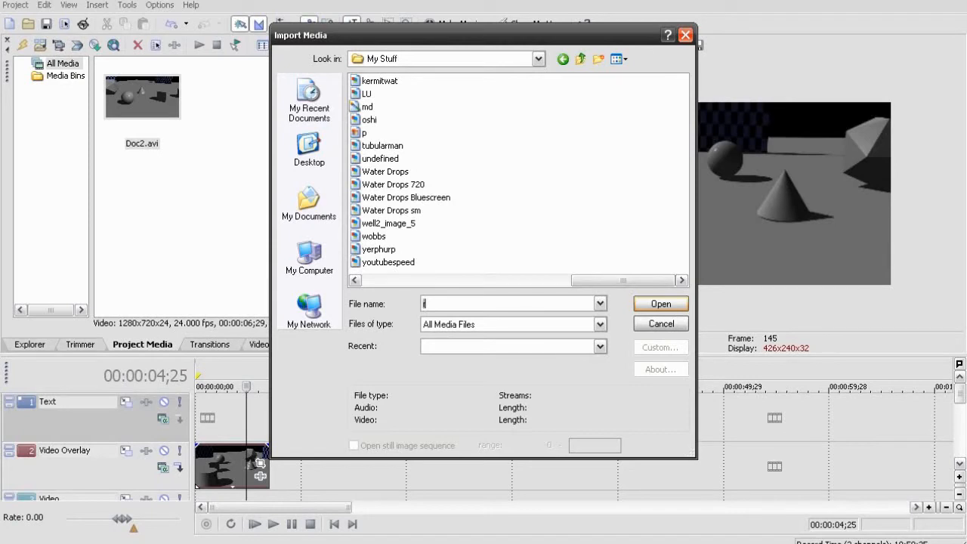
{"action": "double_click", "coordinate": [393, 184]}
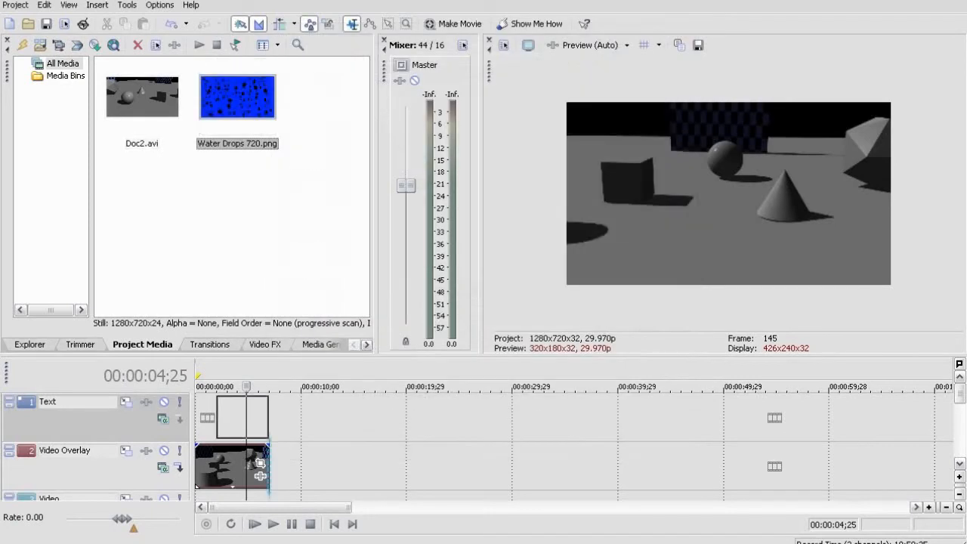
Place Water Drops 720.png on the Text track, stretch it to the scene clip, and apply Chroma Keyer Blue Screen
{"action": "mouse_move", "coordinate": [237, 97]}
{"action": "left_mouse_down"}
{"action": "mouse_move", "coordinate": [219, 416]}
{"action": "mouse_move", "coordinate": [269, 411]}
{"action": "left_mouse_up"}
{"action": "left_click", "coordinate": [227, 386]}
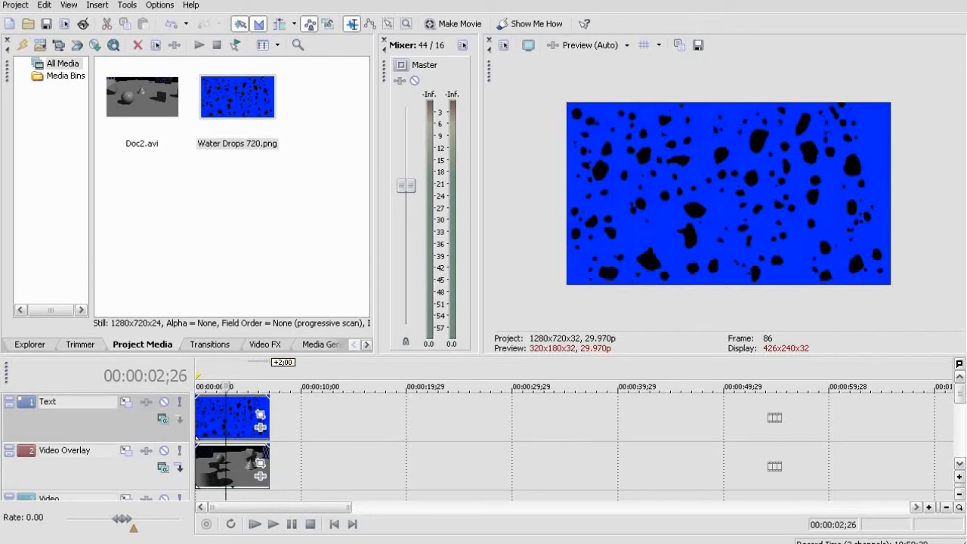
{"action": "left_click", "coordinate": [265, 344]}
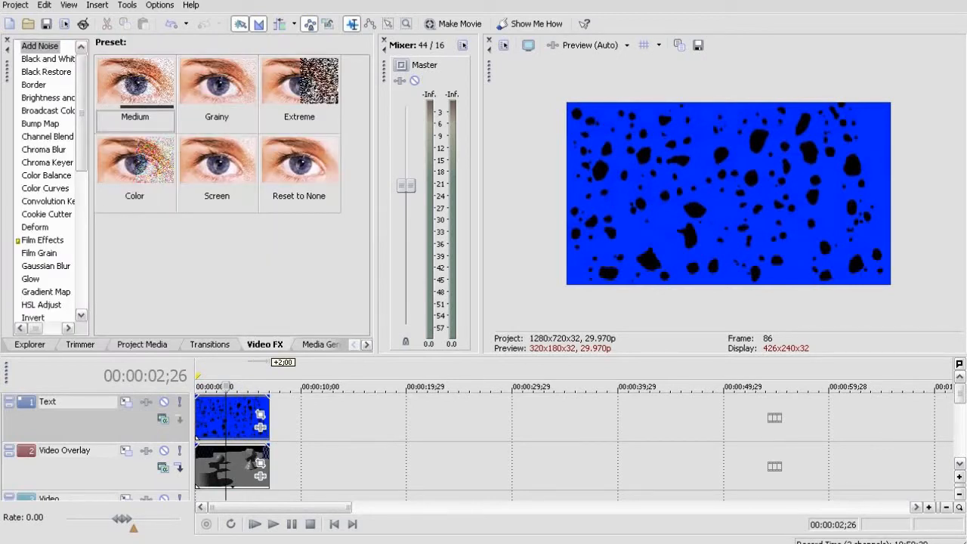
{"action": "left_click", "coordinate": [47, 162]}
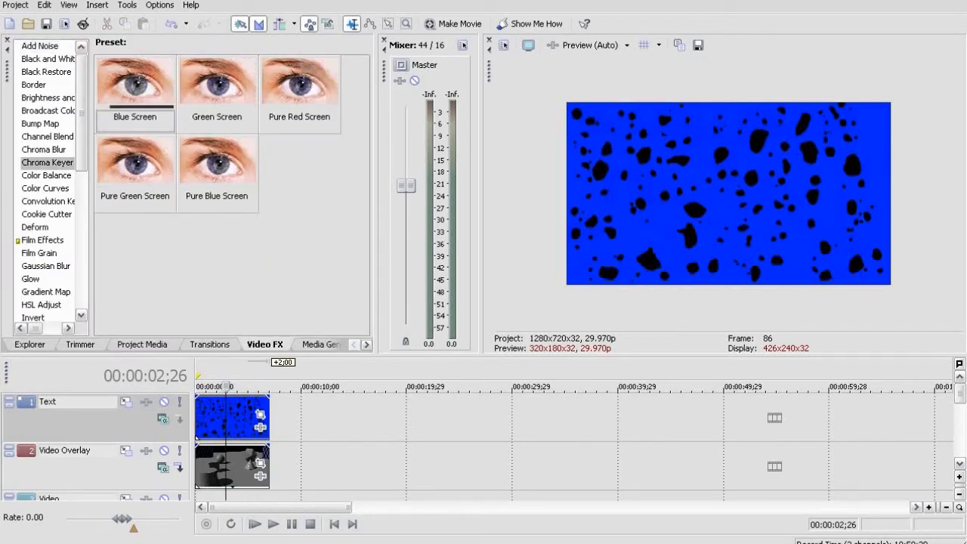
{"action": "left_click_drag", "start_coordinate": [132, 85], "coordinate": [230, 415]}
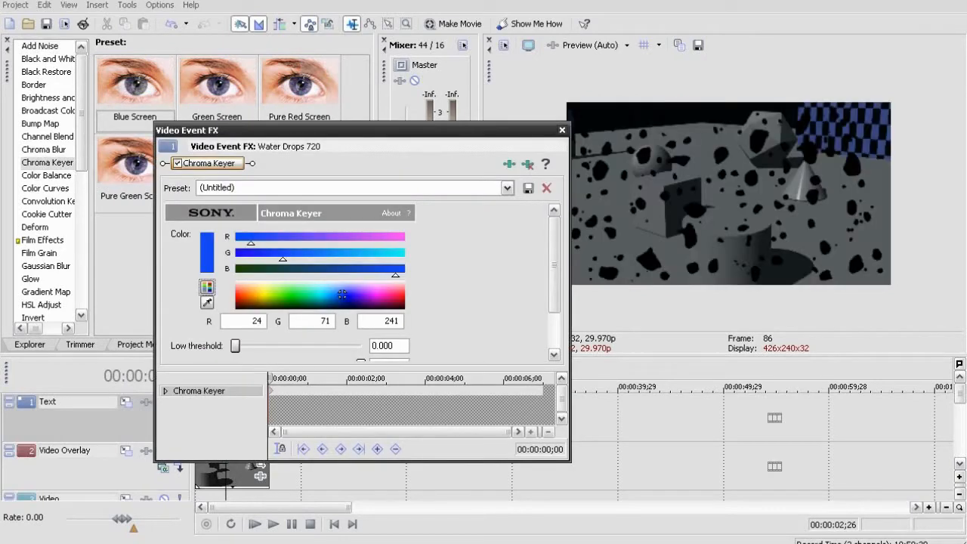
Set the chroma key colour to black and raise the low threshold to its maximum 1.000
{"action": "key", "text": "space"}
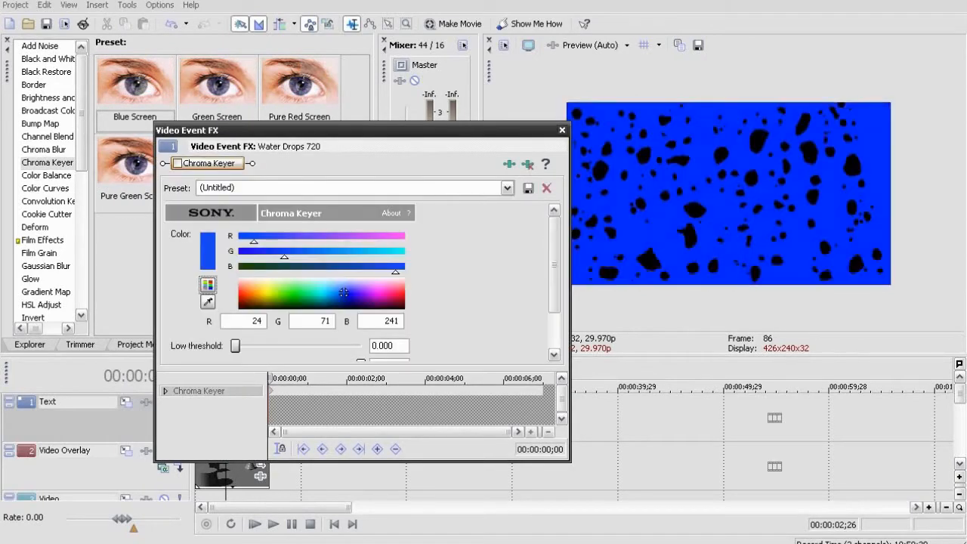
{"action": "left_click_drag", "start_coordinate": [344, 292], "coordinate": [407, 308]}
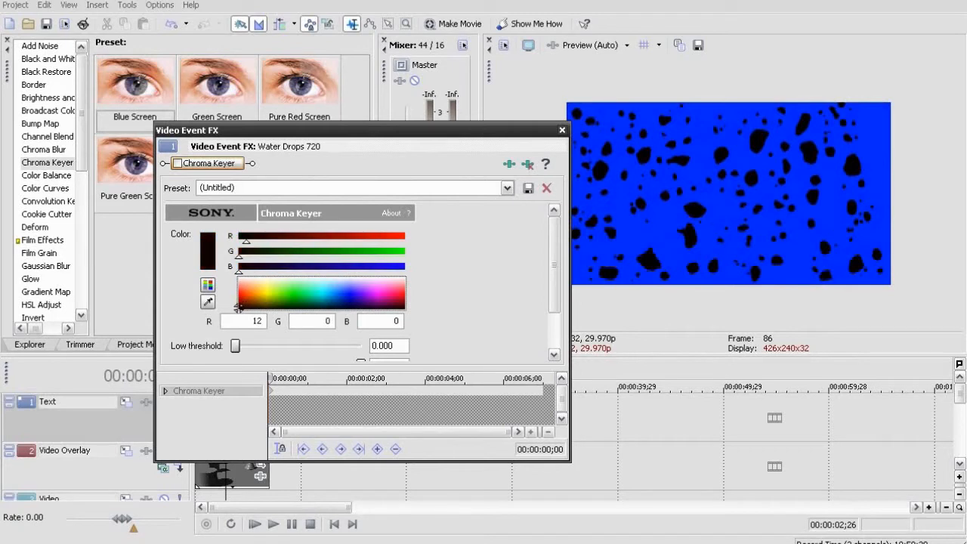
{"action": "key", "text": "space"}
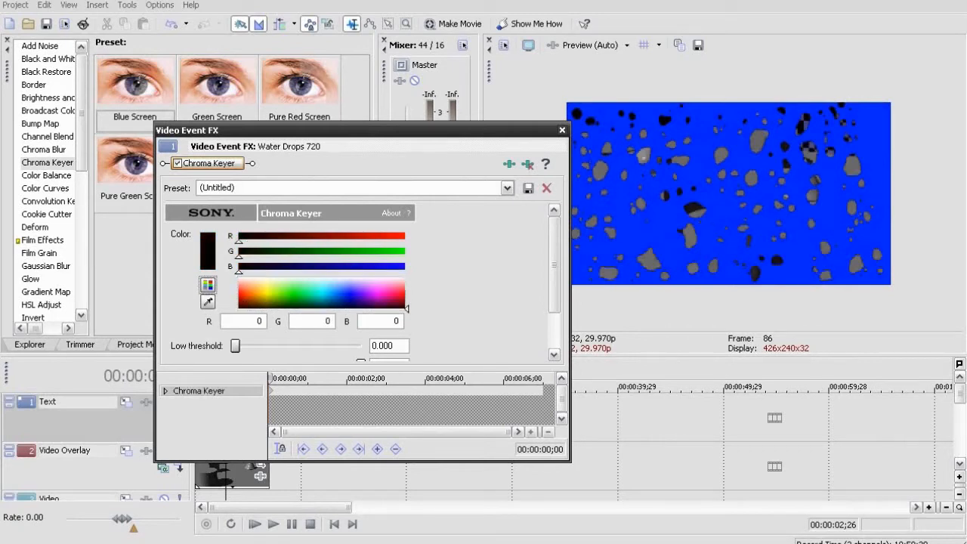
{"action": "left_click_drag", "start_coordinate": [235, 345], "coordinate": [360, 346]}
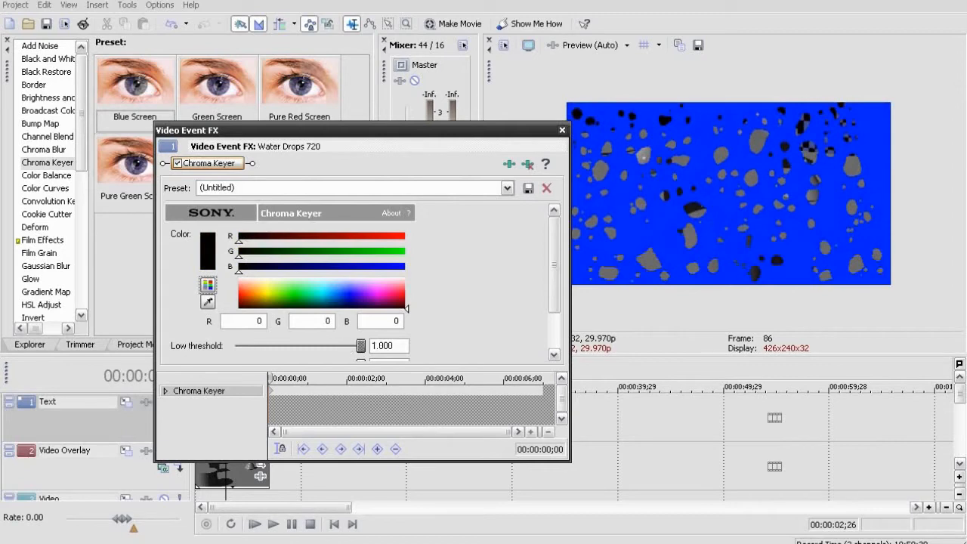
{"action": "scroll", "coordinate": [359, 287], "scroll_direction": "down", "scroll_amount": 2}
{"action": "scroll", "coordinate": [359, 287], "scroll_direction": "down", "scroll_amount": 1}
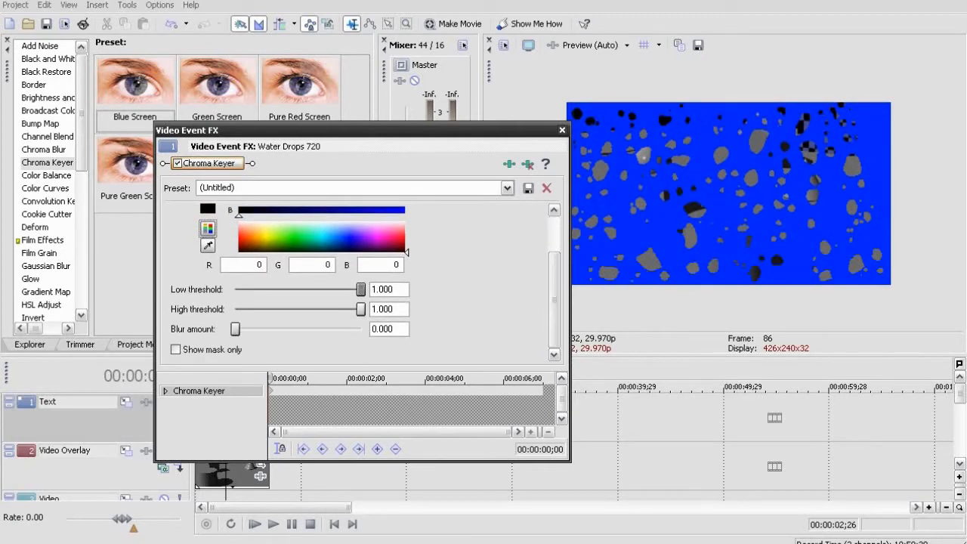
Apply a Wave distortion with 14 waves and 0.050 amplitude to the Doc2 clip
{"action": "left_click", "coordinate": [562, 130]}
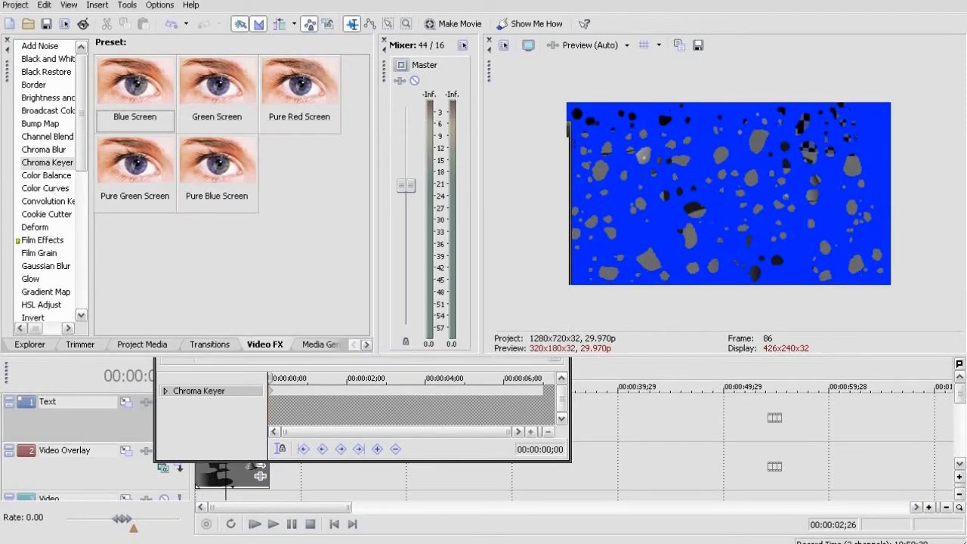
{"action": "left_click", "coordinate": [46, 292]}
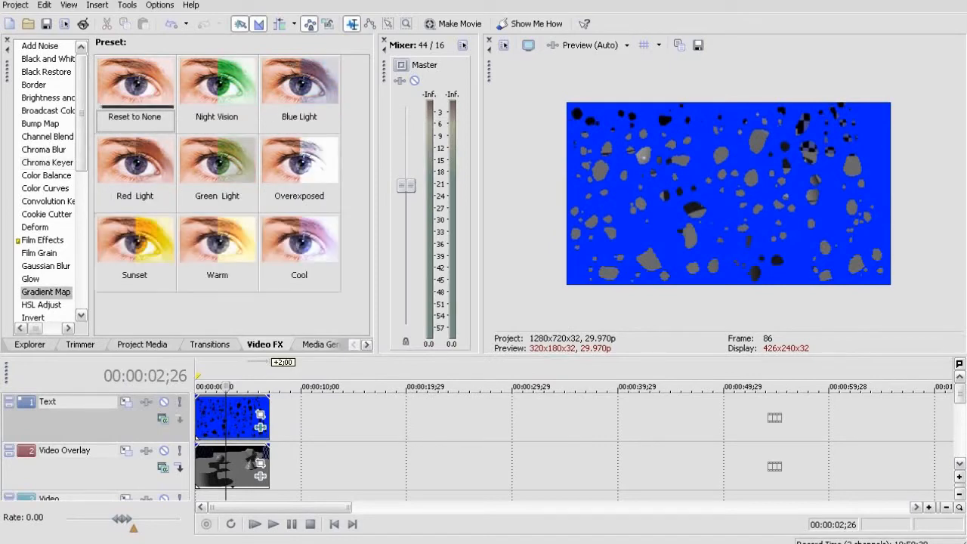
{"action": "scroll", "coordinate": [45, 226], "scroll_direction": "down", "scroll_amount": 4}
{"action": "scroll", "coordinate": [45, 181], "scroll_direction": "down", "scroll_amount": 2}
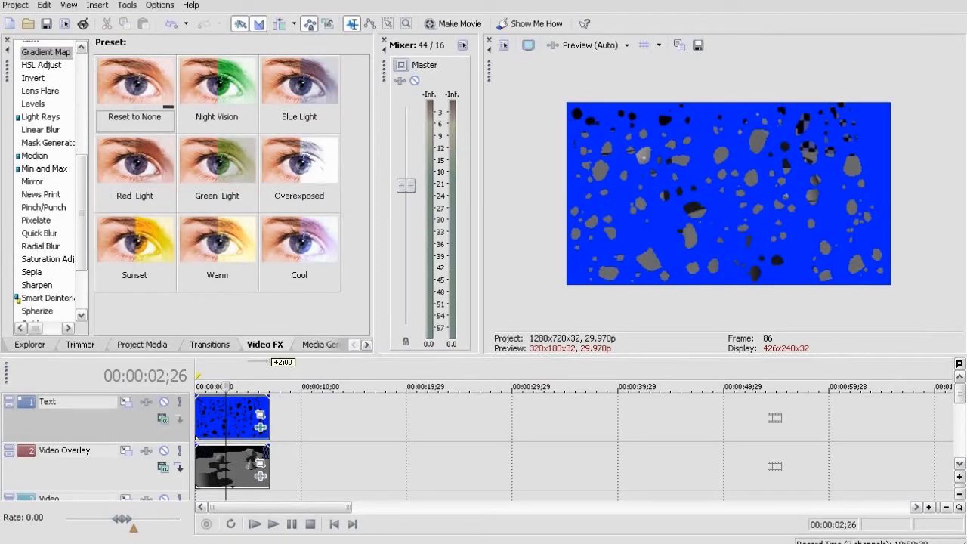
{"action": "scroll", "coordinate": [46, 181], "scroll_direction": "down", "scroll_amount": 1}
{"action": "scroll", "coordinate": [45, 181], "scroll_direction": "down", "scroll_amount": 1}
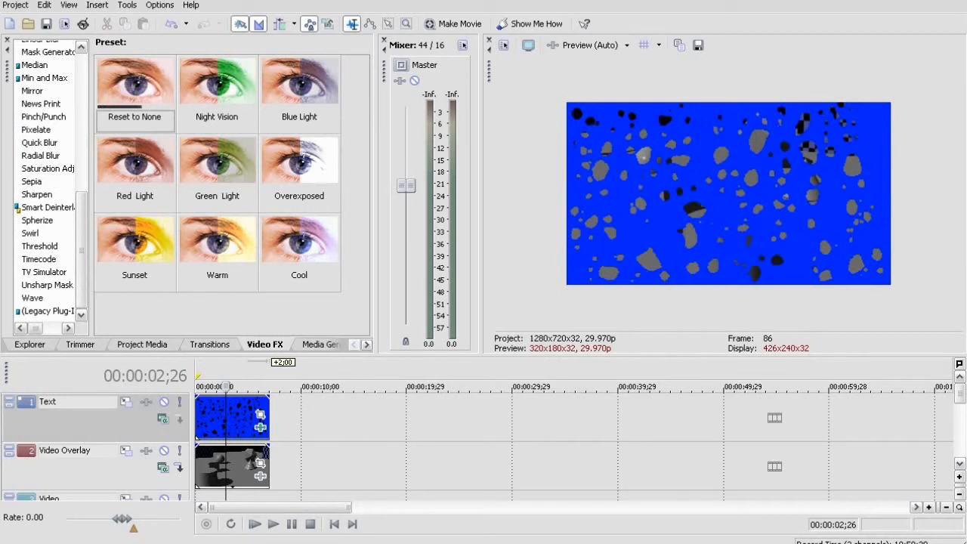
{"action": "left_click", "coordinate": [32, 298]}
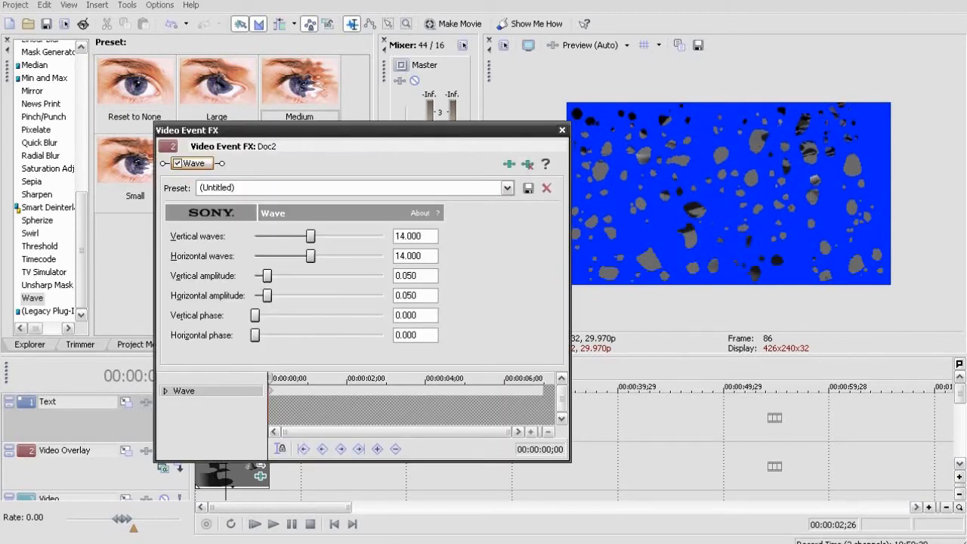
{"action": "left_click", "coordinate": [562, 130]}
Set the loop region over the first seven seconds of the clips
{"action": "key", "text": "Home"}
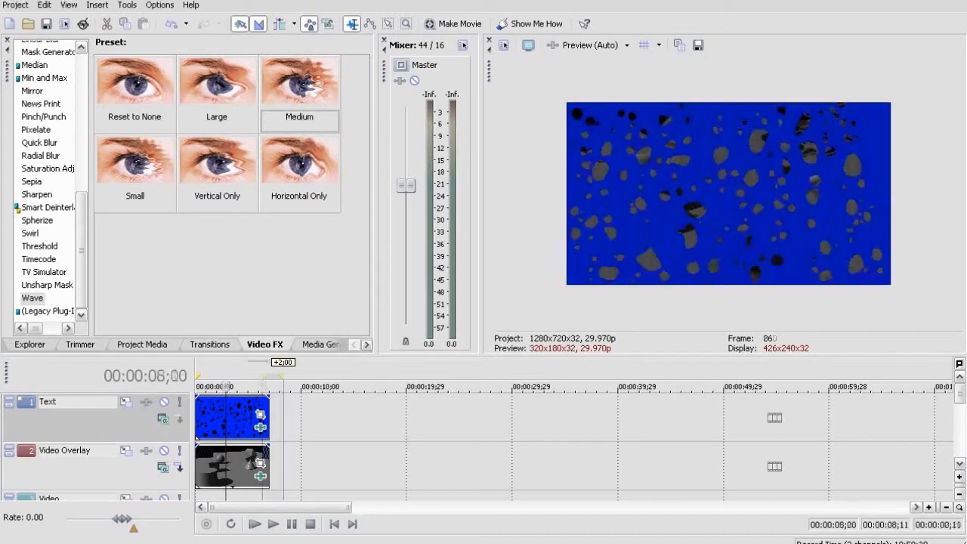
{"action": "key", "text": "shift+End"}
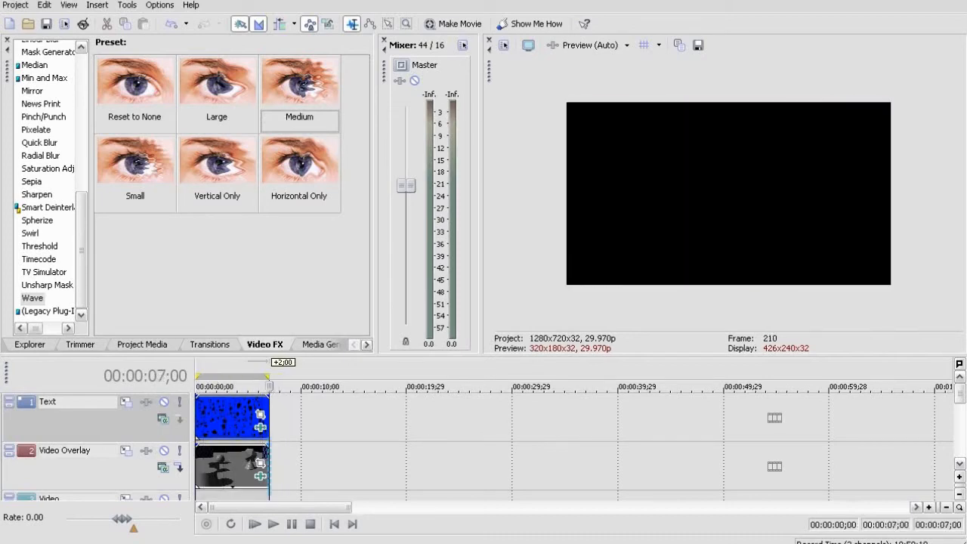
Render the loop region as rainlower AVI on the Desktop using the YouTube 720p (Xvid) template
{"action": "key", "text": "alt"}
{"action": "key", "text": "Down"}
{"action": "key", "text": "Down"}
{"action": "key", "text": "Down"}
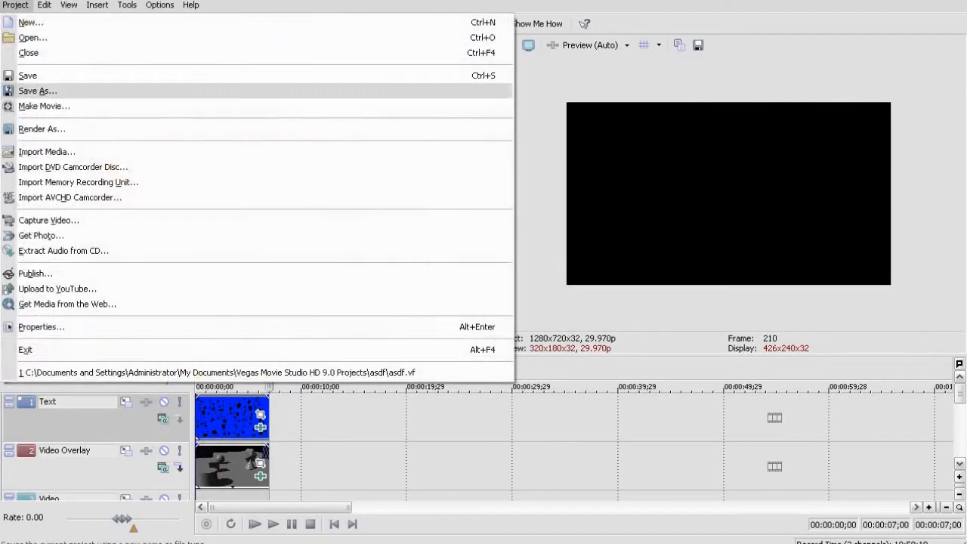
{"action": "key", "text": "Down"}
{"action": "key", "text": "Down"}
{"action": "key", "text": "Return"}
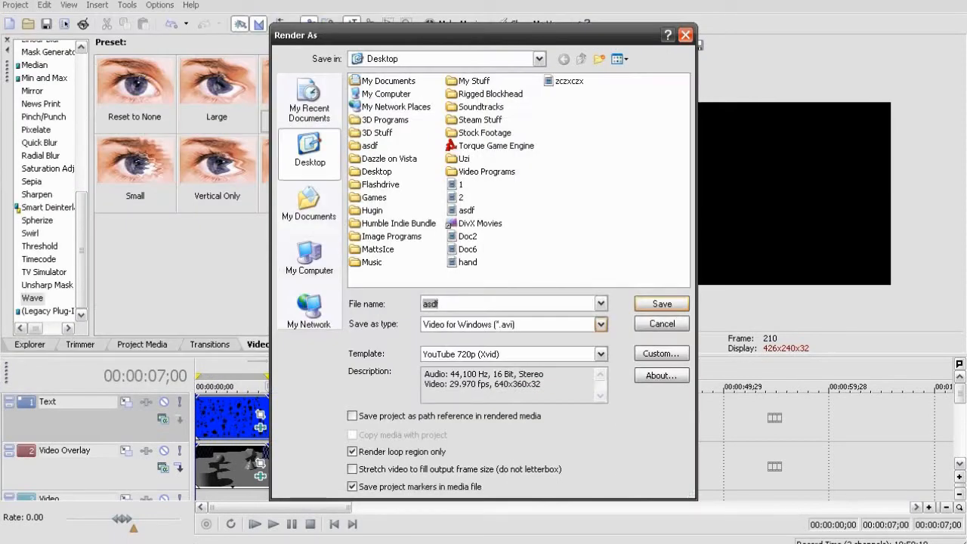
{"action": "type", "text": "r"}
{"action": "type", "text": "ainlo"}
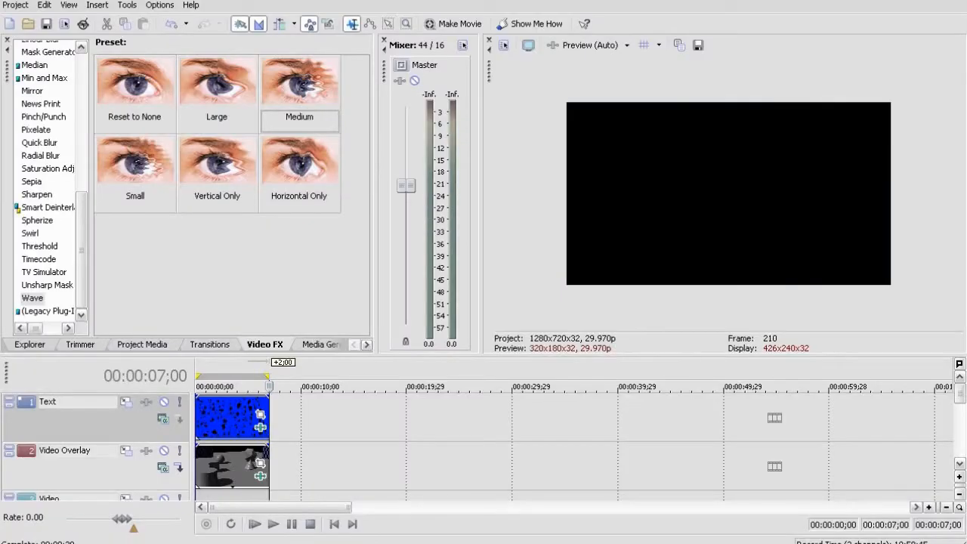
Delete the raindrop image clip and import the rendered rainlower.avi from the Desktop
{"action": "key", "text": "Delete"}
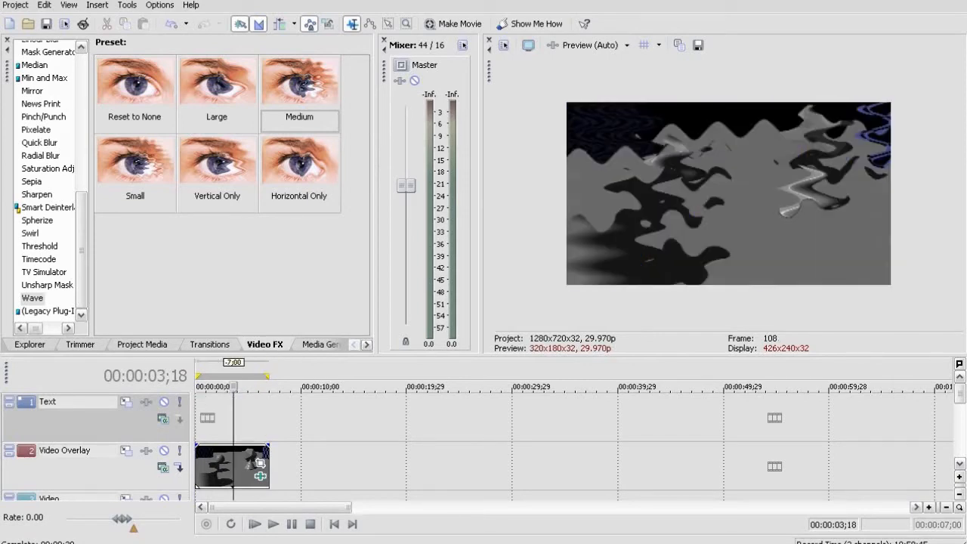
{"action": "left_click", "coordinate": [259, 462]}
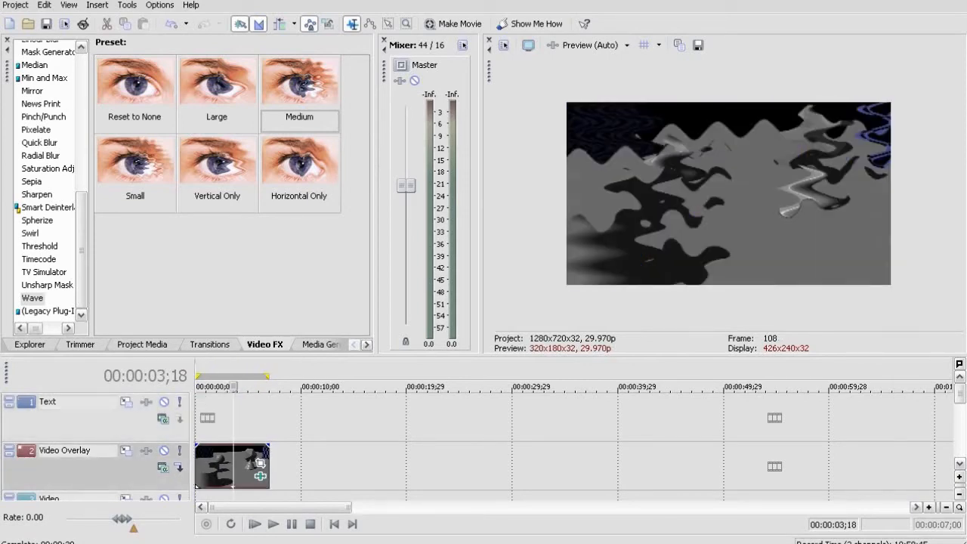
{"action": "key", "text": "alt+6"}
{"action": "key", "text": "ctrl+i"}
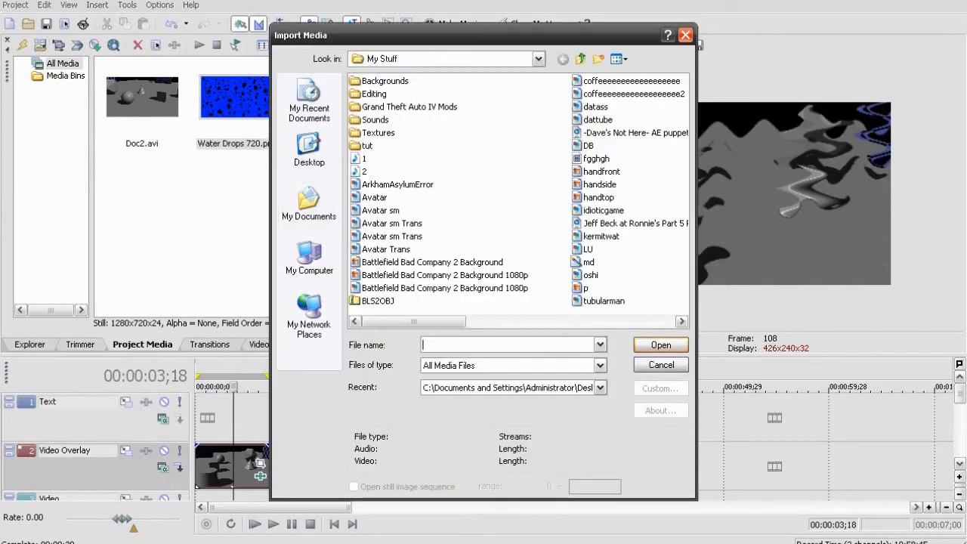
{"action": "key", "text": "BackSpace"}
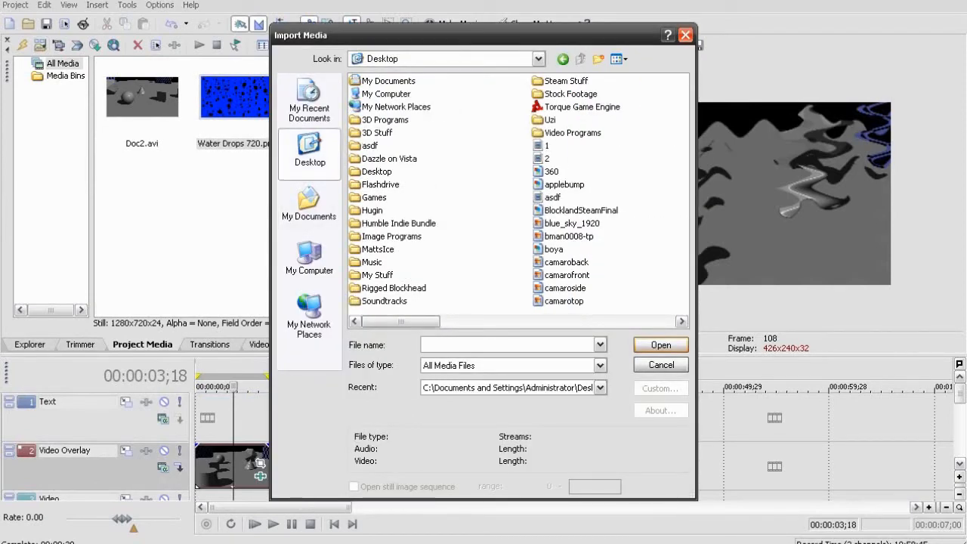
{"action": "scroll", "coordinate": [518, 190], "scroll_direction": "right", "scroll_amount": 1}
{"action": "scroll", "coordinate": [518, 191], "scroll_direction": "right", "scroll_amount": 1}
{"action": "double_click", "coordinate": [560, 223]}
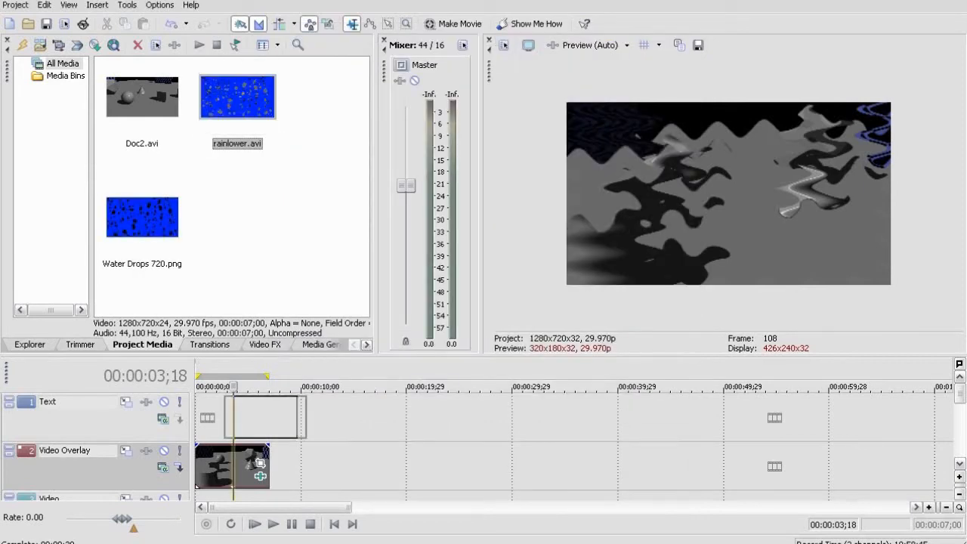
Place rainlower.avi at the start of the top track and check the Wave effect on Doc2
{"action": "left_click_drag", "start_coordinate": [237, 96], "coordinate": [227, 417]}
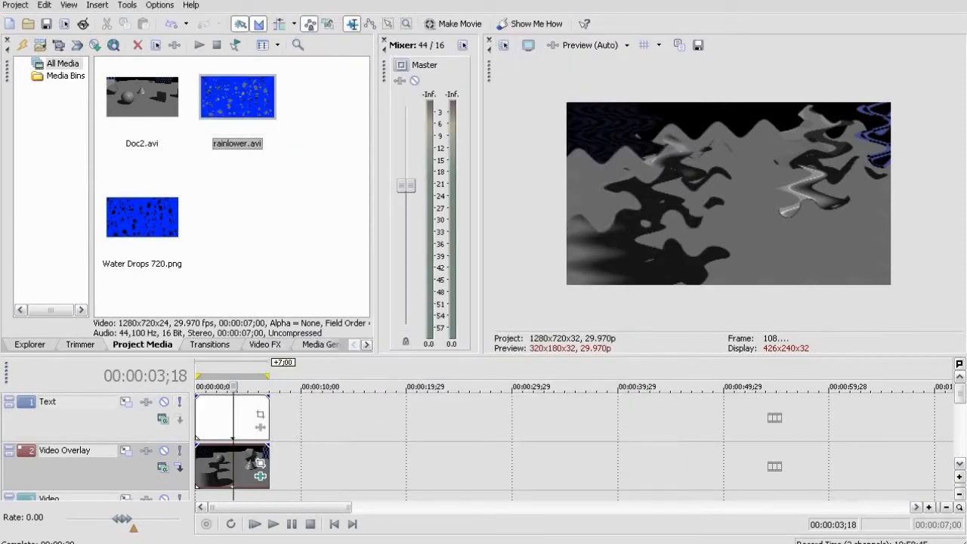
{"action": "left_click", "coordinate": [260, 476]}
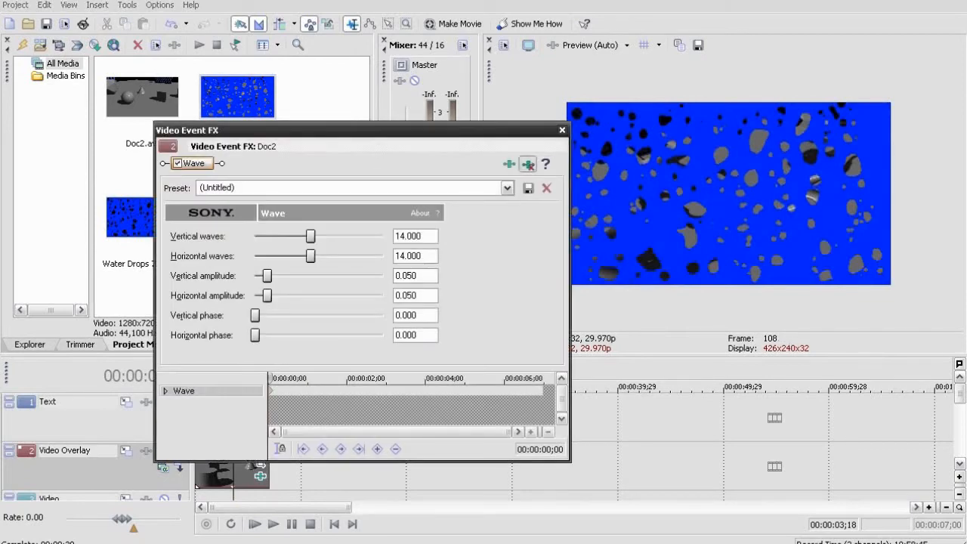
{"action": "key", "text": "Escape"}
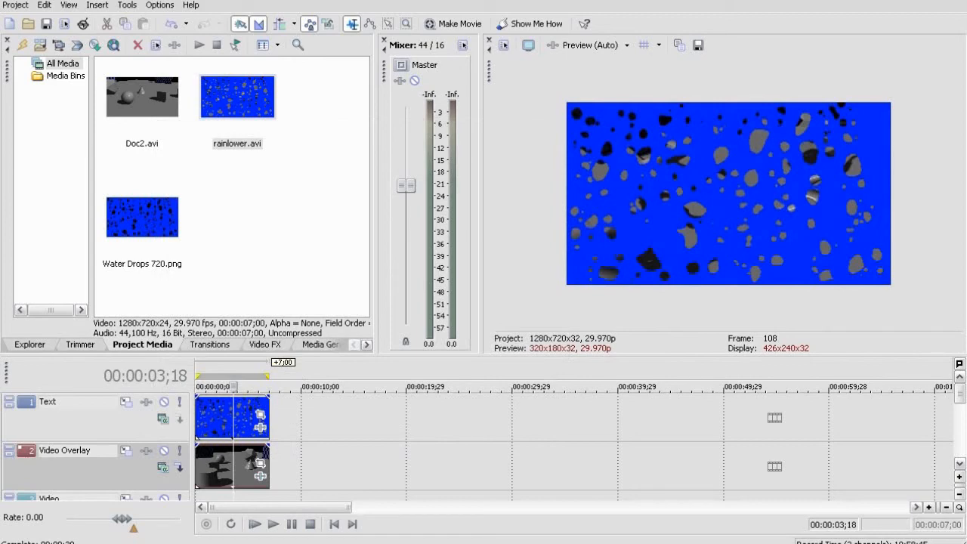
Apply the Chroma Keyer Blue Screen preset to the rainlower clip
{"action": "left_click", "coordinate": [265, 344]}
{"action": "scroll", "coordinate": [49, 181], "scroll_direction": "up", "scroll_amount": 4}
{"action": "scroll", "coordinate": [49, 181], "scroll_direction": "up", "scroll_amount": 4}
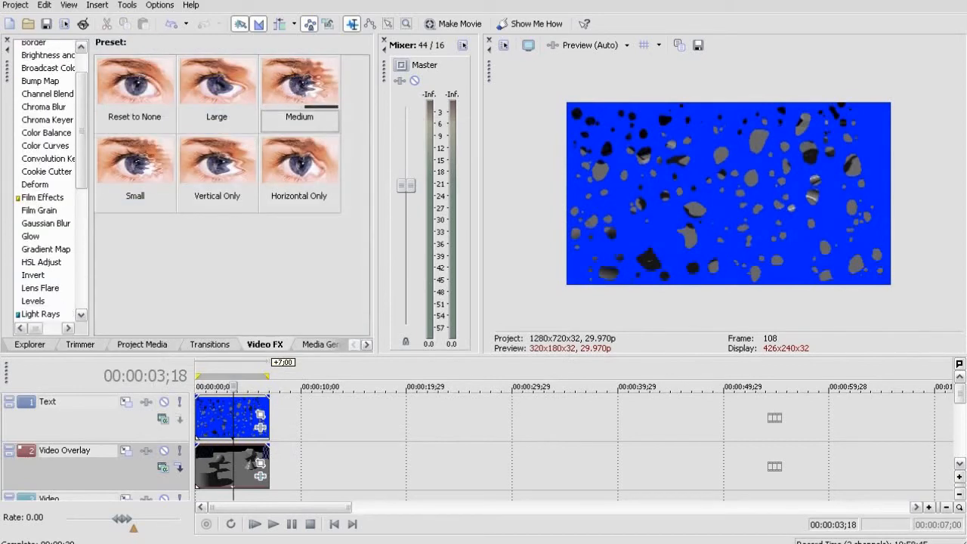
{"action": "left_click", "coordinate": [46, 119]}
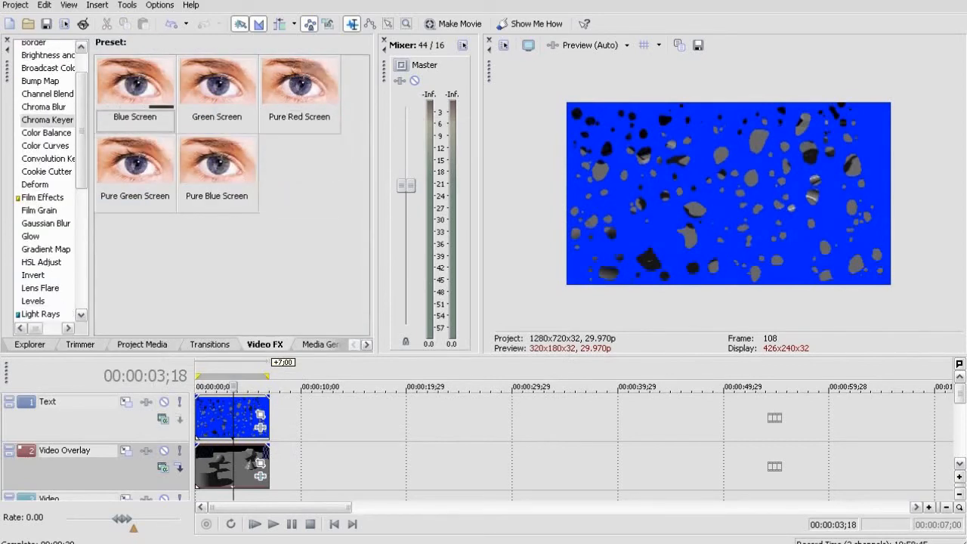
{"action": "left_click_drag", "start_coordinate": [140, 84], "coordinate": [230, 416]}
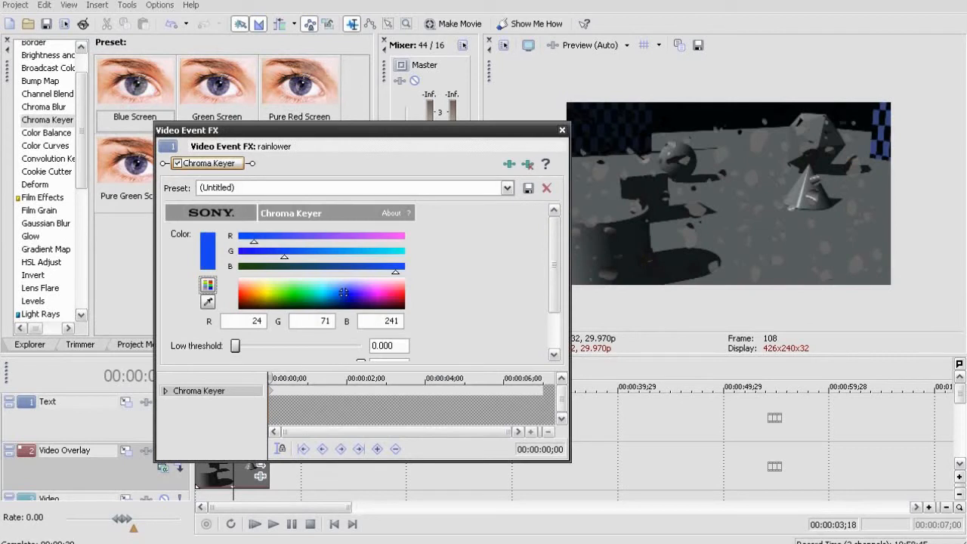
{"action": "left_click", "coordinate": [177, 163]}
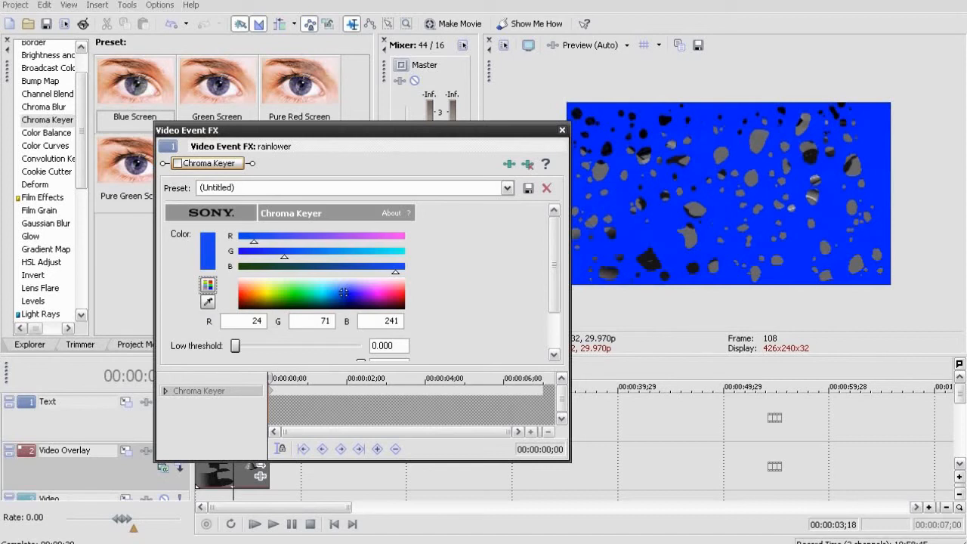
Sample the blue background as the key colour and set the low threshold to 0.157
{"action": "left_click", "coordinate": [208, 301]}
{"action": "left_click", "coordinate": [725, 193]}
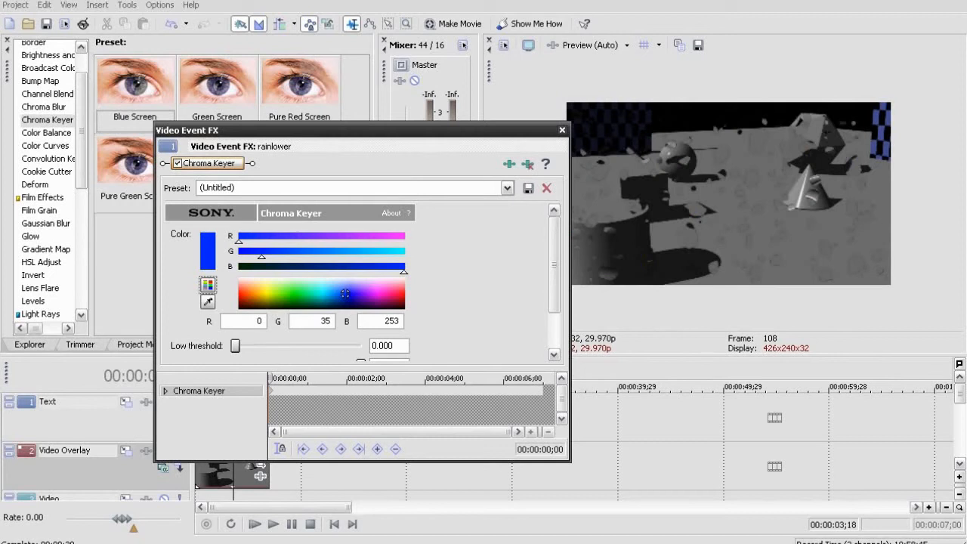
{"action": "mouse_move", "coordinate": [235, 345]}
{"action": "left_mouse_down"}
{"action": "mouse_move", "coordinate": [337, 345]}
{"action": "mouse_move", "coordinate": [235, 345]}
{"action": "mouse_move", "coordinate": [270, 345]}
{"action": "mouse_move", "coordinate": [235, 345]}
{"action": "mouse_move", "coordinate": [254, 345]}
{"action": "left_mouse_up"}
{"action": "left_click", "coordinate": [562, 130]}
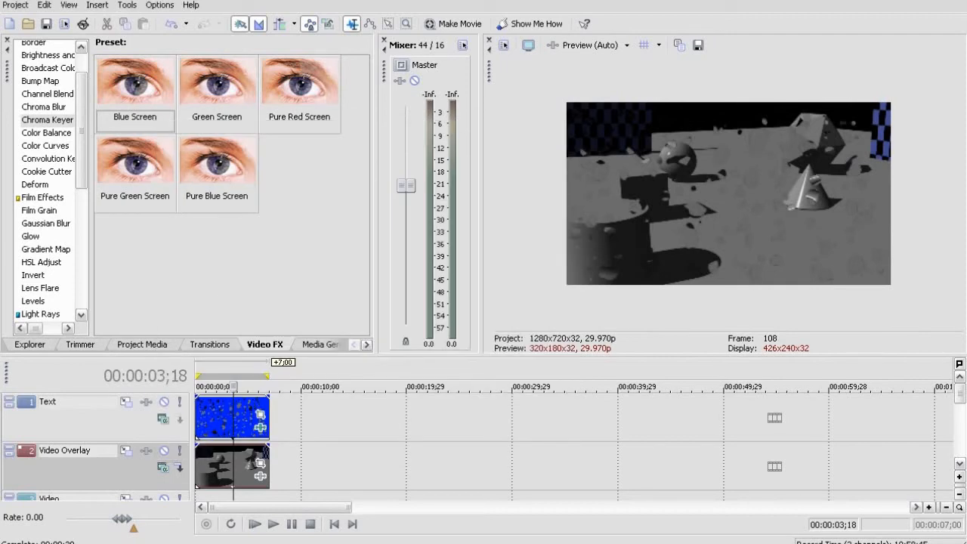